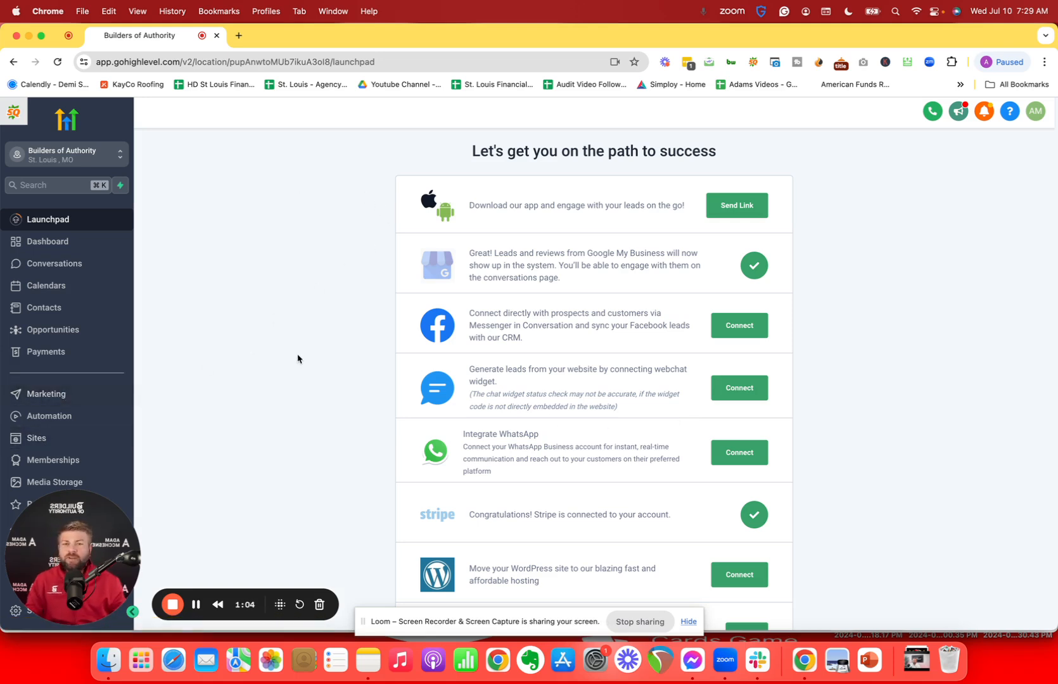
- Start creating a new website under Sites, based on a template from the template library
{"action": "left_click", "coordinate": [60, 437]}
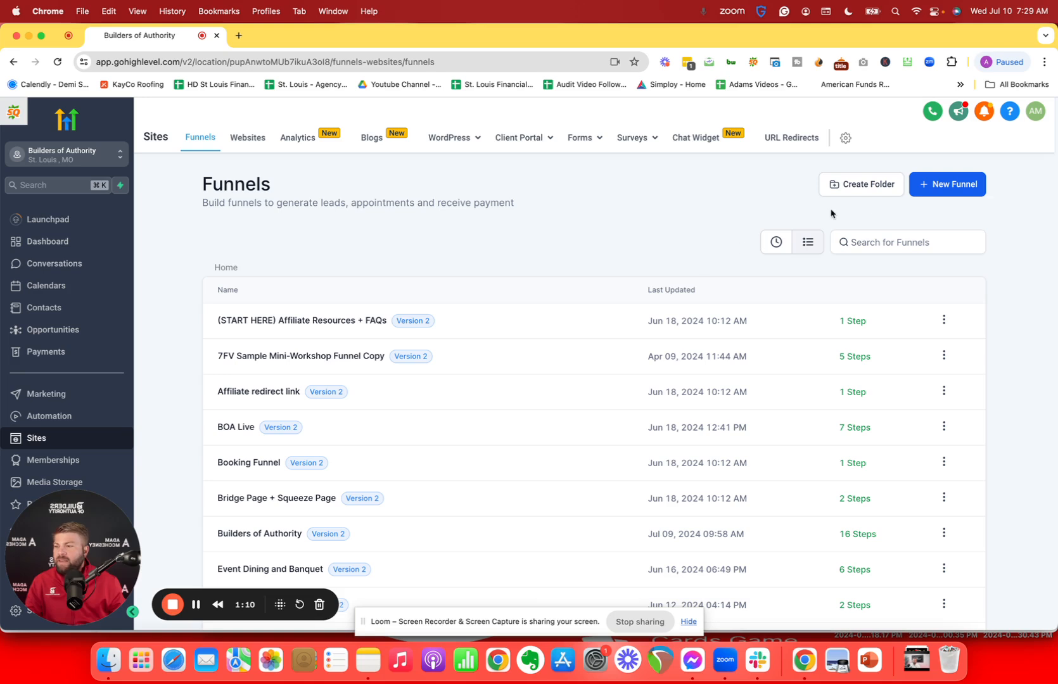
{"action": "left_click", "coordinate": [240, 142]}
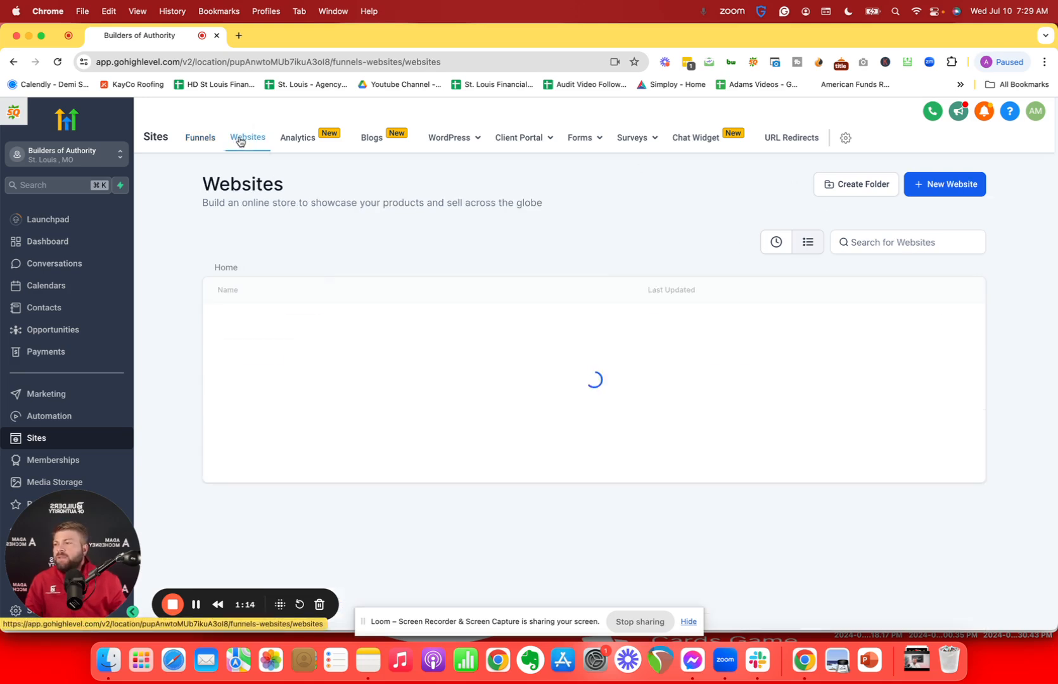
{"action": "left_click", "coordinate": [953, 184]}
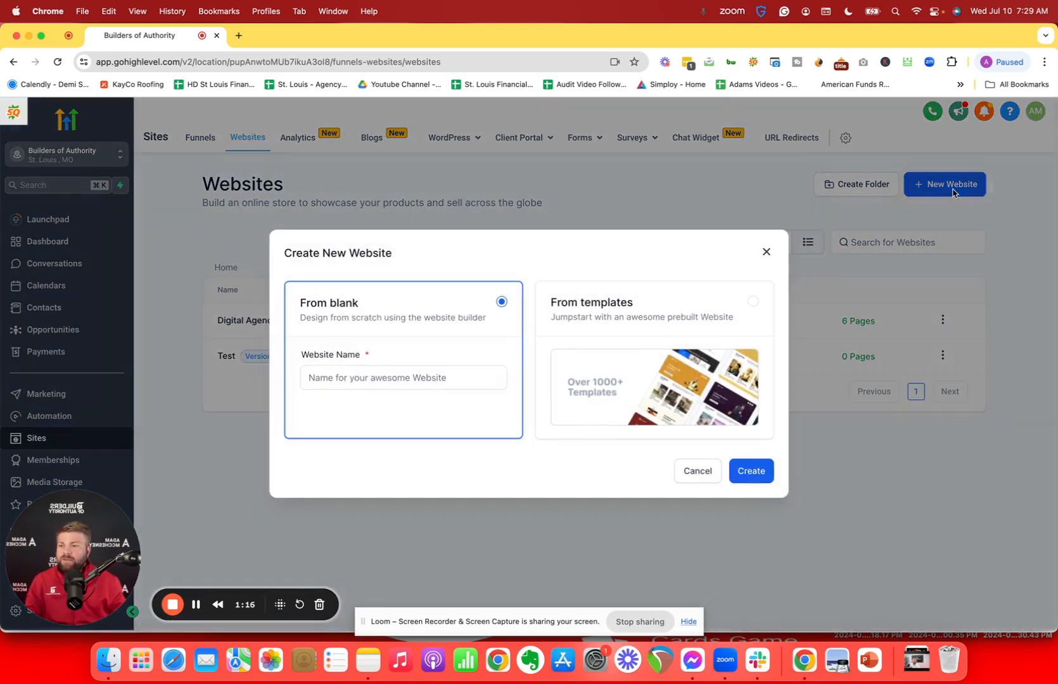
{"action": "left_click", "coordinate": [624, 351]}
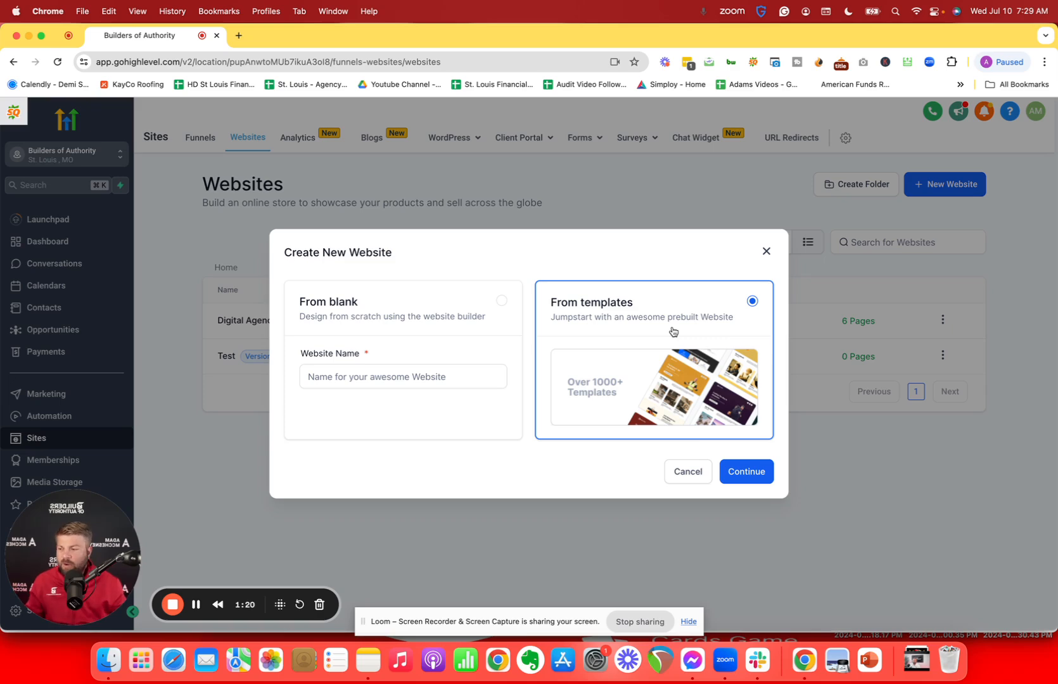
{"action": "left_click", "coordinate": [748, 472]}
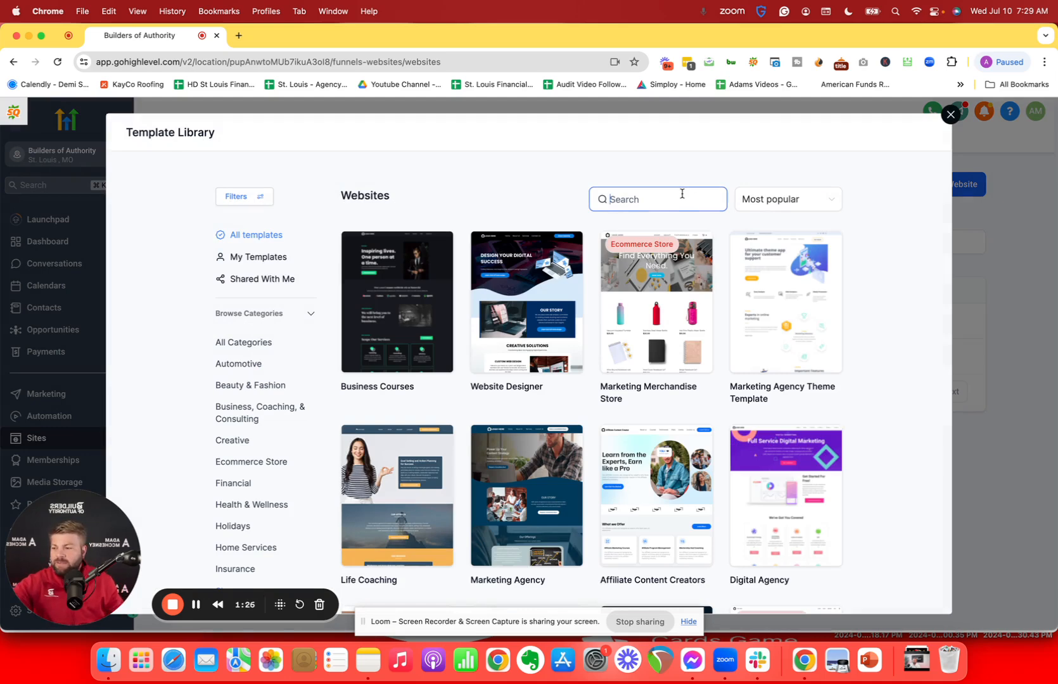
- Search the website templates for "roo", preview the All Roofing Services template and continue with it
{"action": "type", "text": "roo"}
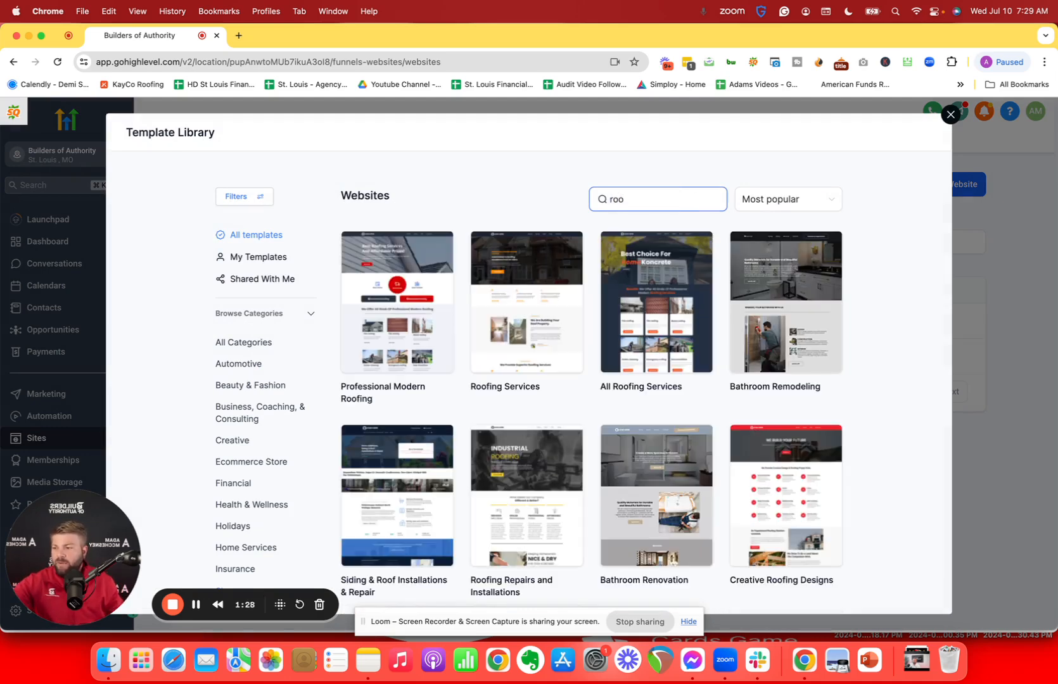
{"action": "mouse_move", "coordinate": [648, 306]}
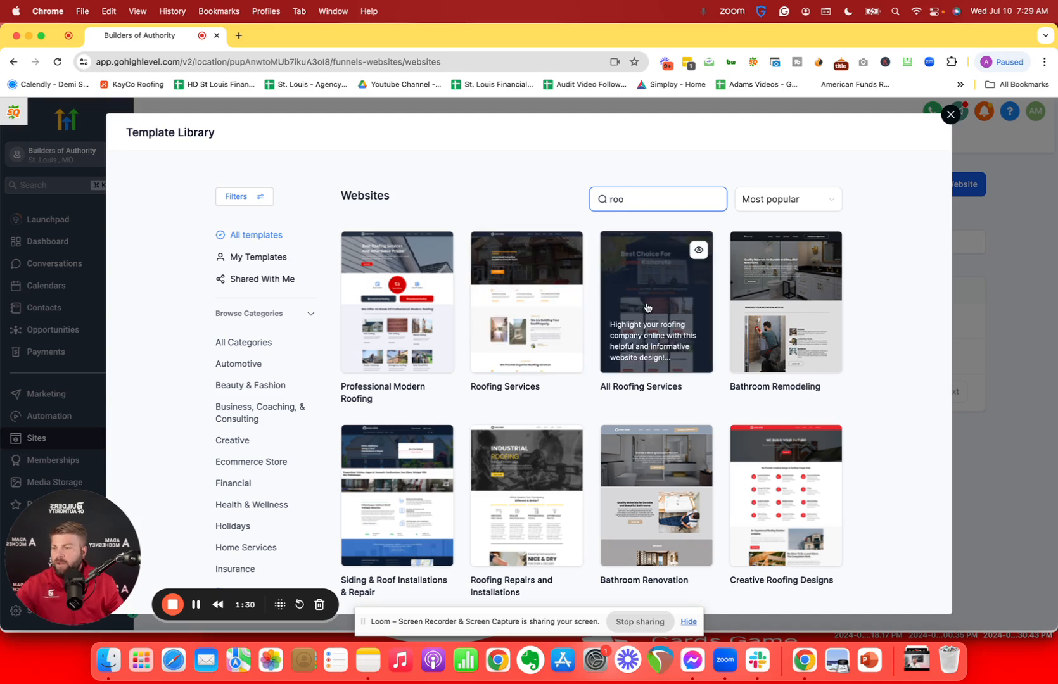
{"action": "left_click", "coordinate": [647, 306]}
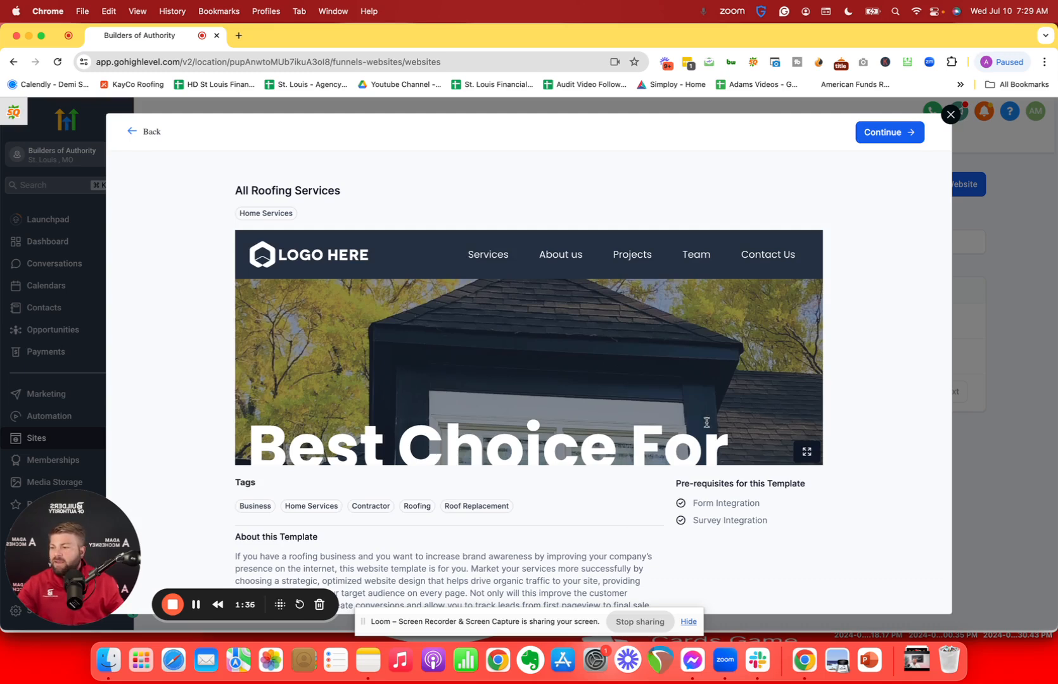
{"action": "scroll", "coordinate": [704, 420], "scroll_direction": "down", "scroll_amount": 3}
{"action": "scroll", "coordinate": [707, 364], "scroll_direction": "up", "scroll_amount": 5}
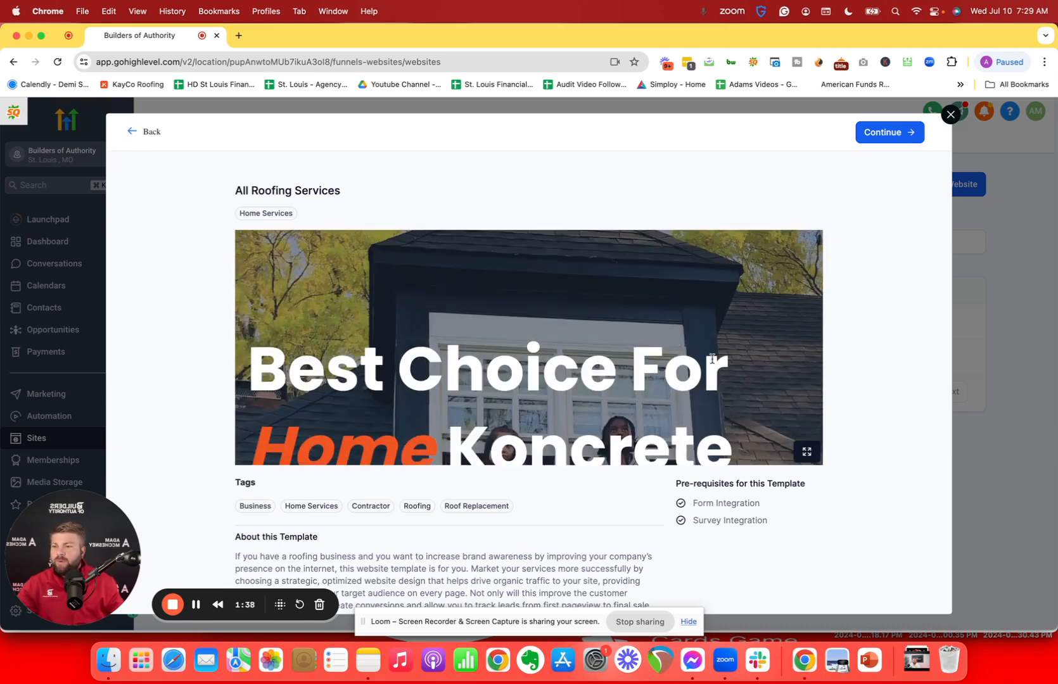
{"action": "left_click", "coordinate": [894, 133]}
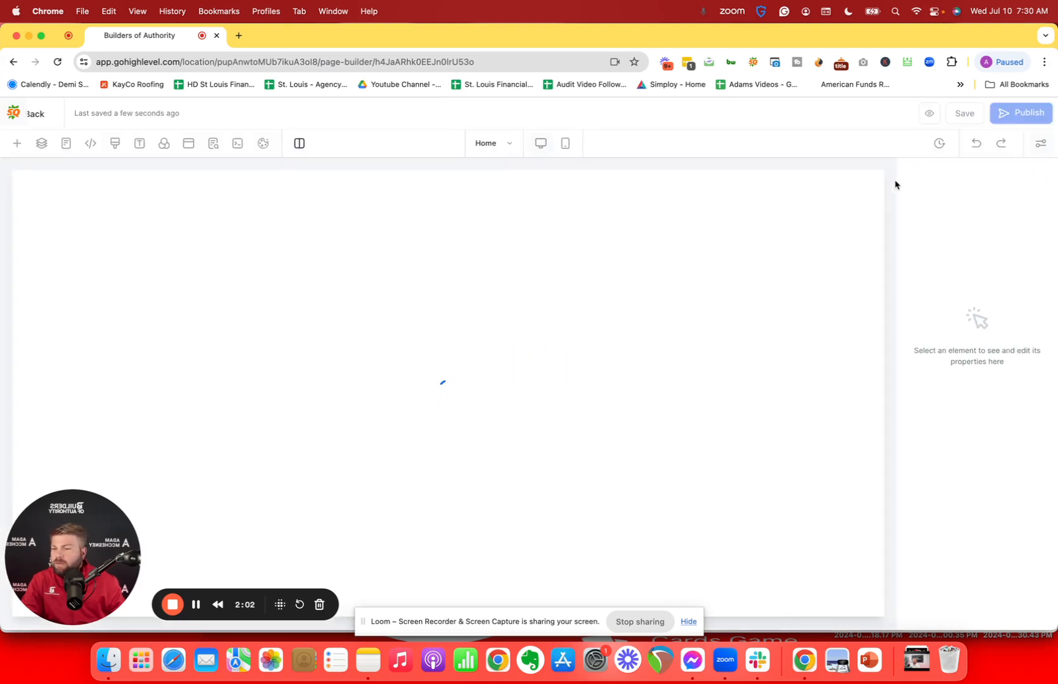
- Select the navigation menu in the page header and examine its general settings, from menu items and colors to the logo options
{"action": "scroll", "coordinate": [567, 279], "scroll_direction": "down", "scroll_amount": 2}
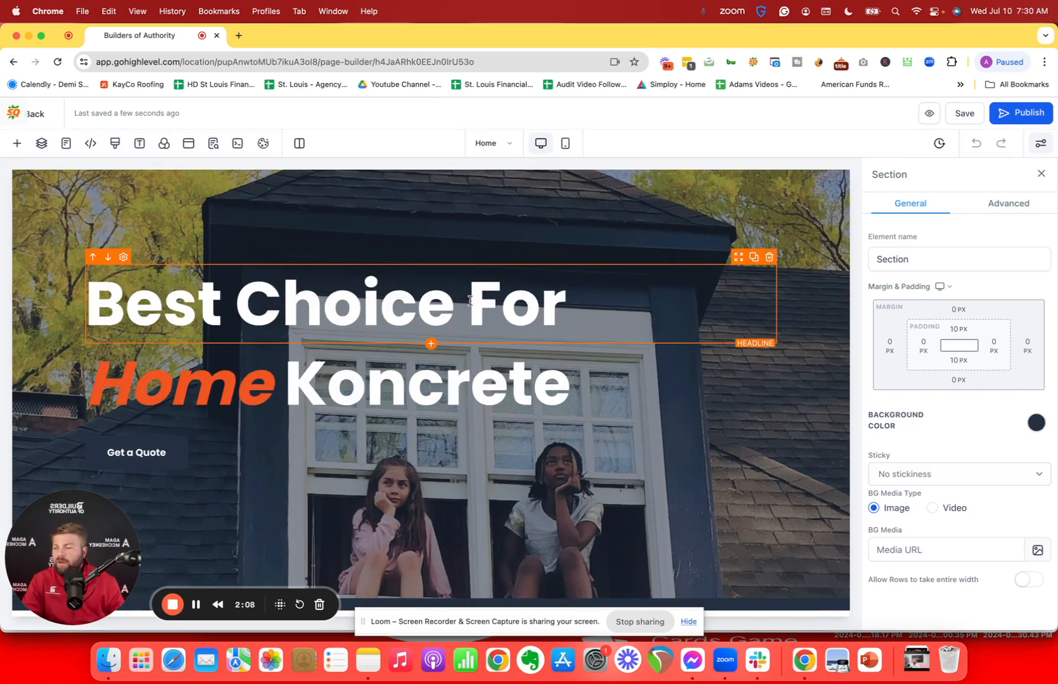
{"action": "scroll", "coordinate": [470, 300], "scroll_direction": "up", "scroll_amount": 2}
{"action": "left_click", "coordinate": [133, 200]}
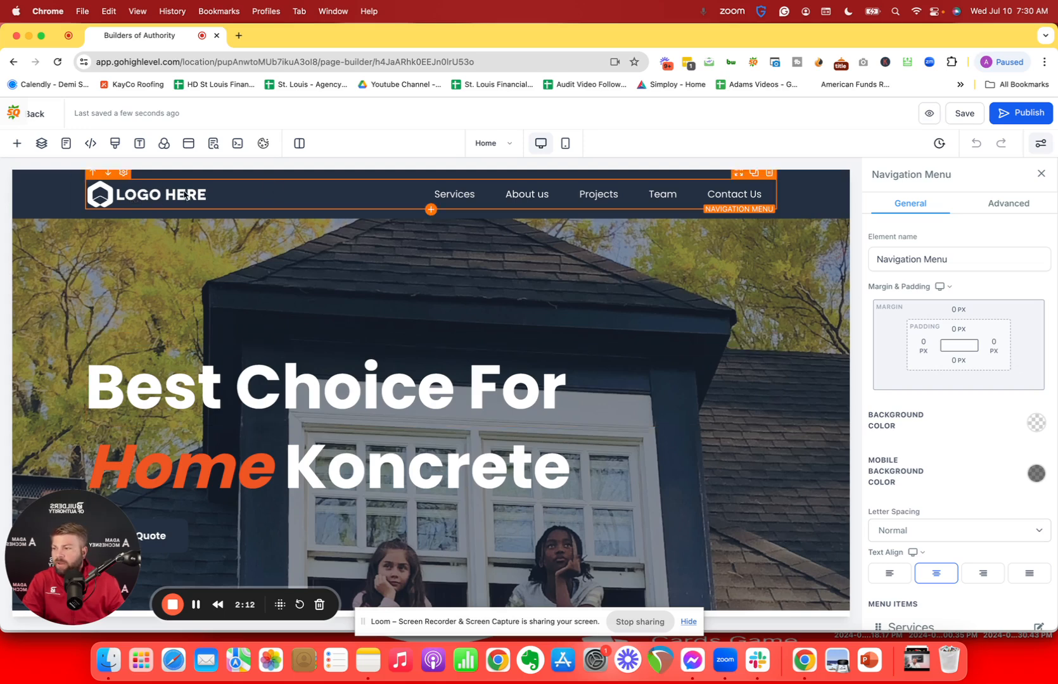
{"action": "scroll", "coordinate": [933, 365], "scroll_direction": "down", "scroll_amount": 5}
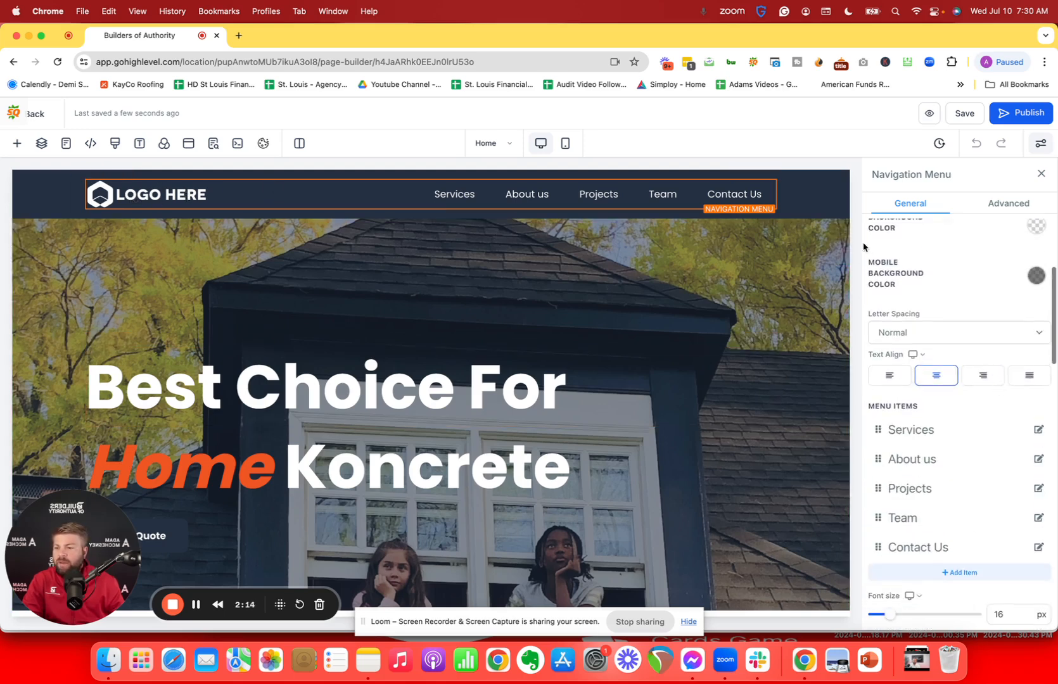
{"action": "scroll", "coordinate": [897, 314], "scroll_direction": "down", "scroll_amount": 10}
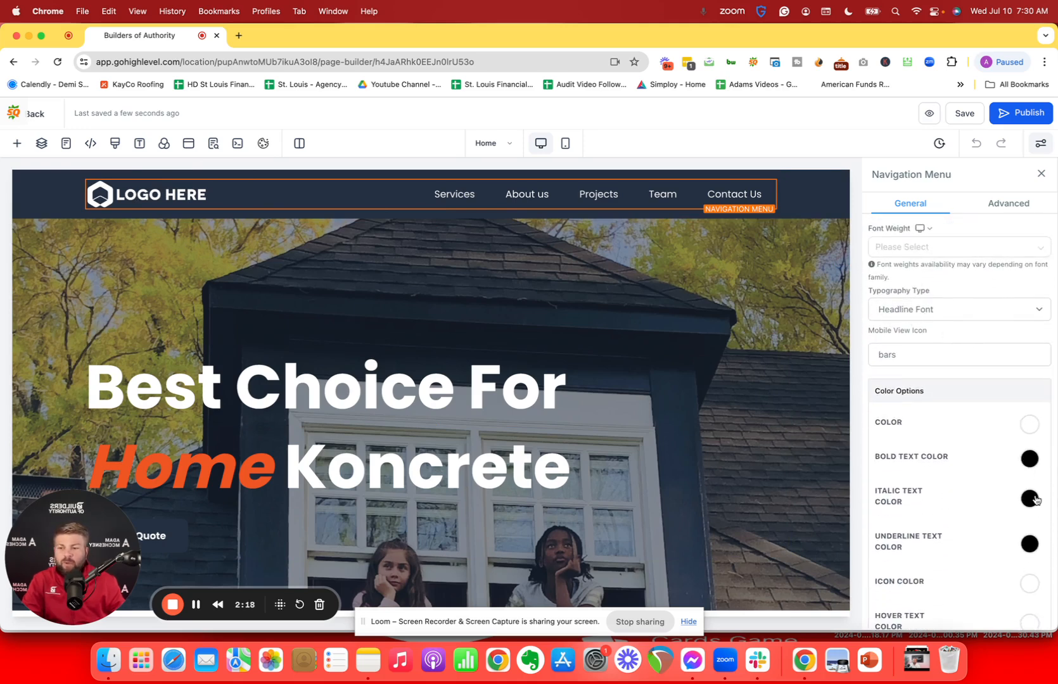
{"action": "scroll", "coordinate": [954, 457], "scroll_direction": "down", "scroll_amount": 2}
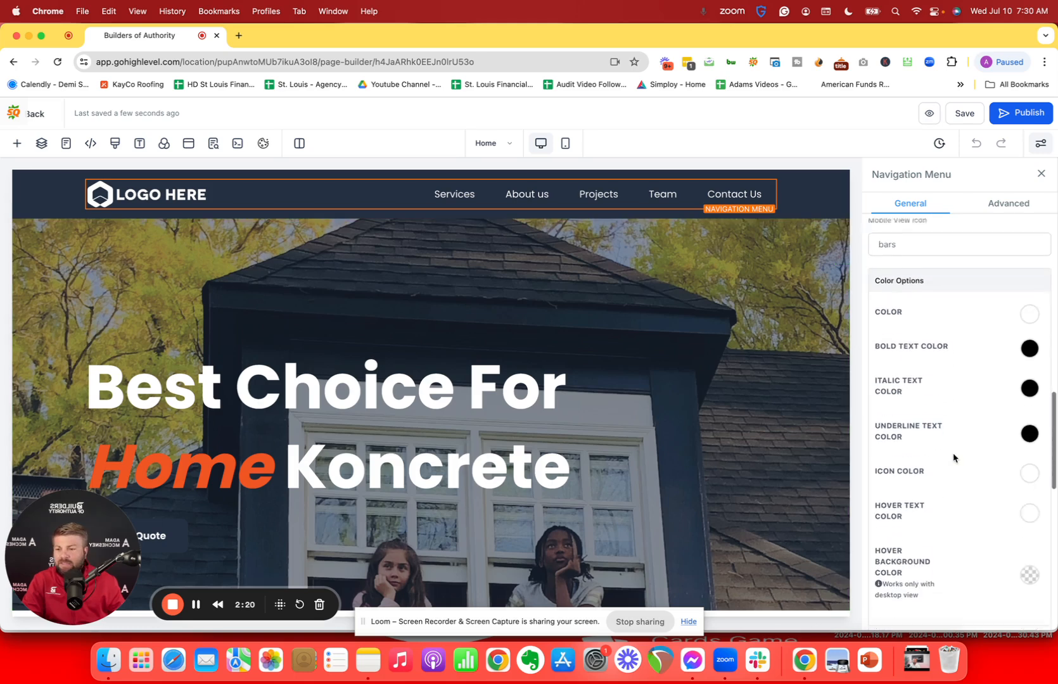
{"action": "scroll", "coordinate": [969, 407], "scroll_direction": "down", "scroll_amount": 15}
{"action": "scroll", "coordinate": [968, 407], "scroll_direction": "up", "scroll_amount": 20}
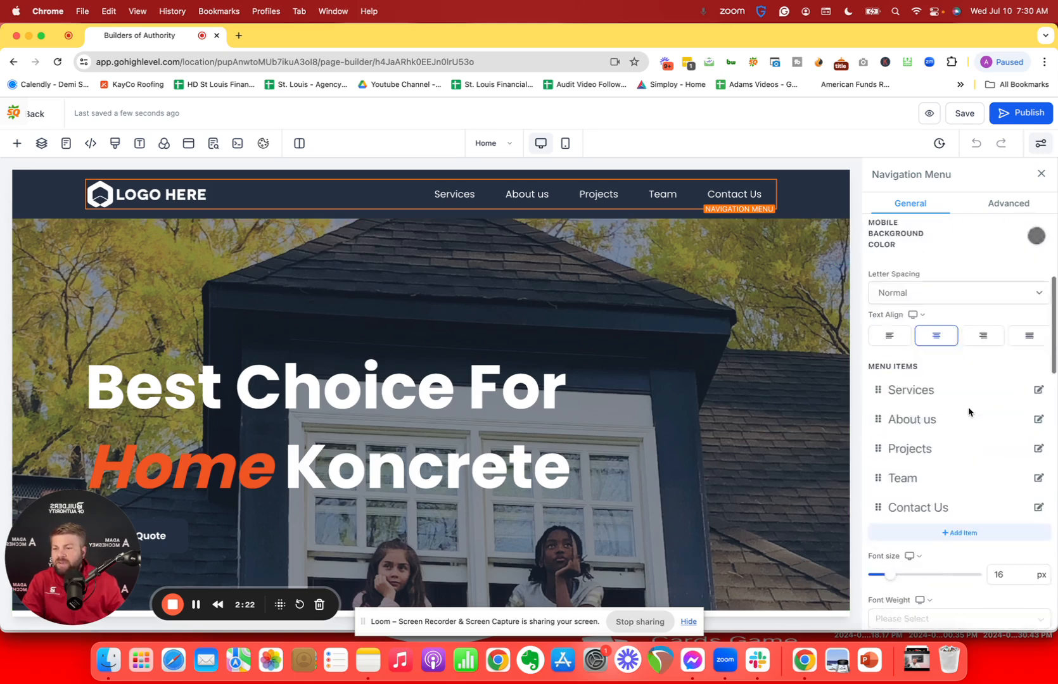
{"action": "scroll", "coordinate": [968, 407], "scroll_direction": "down", "scroll_amount": 10}
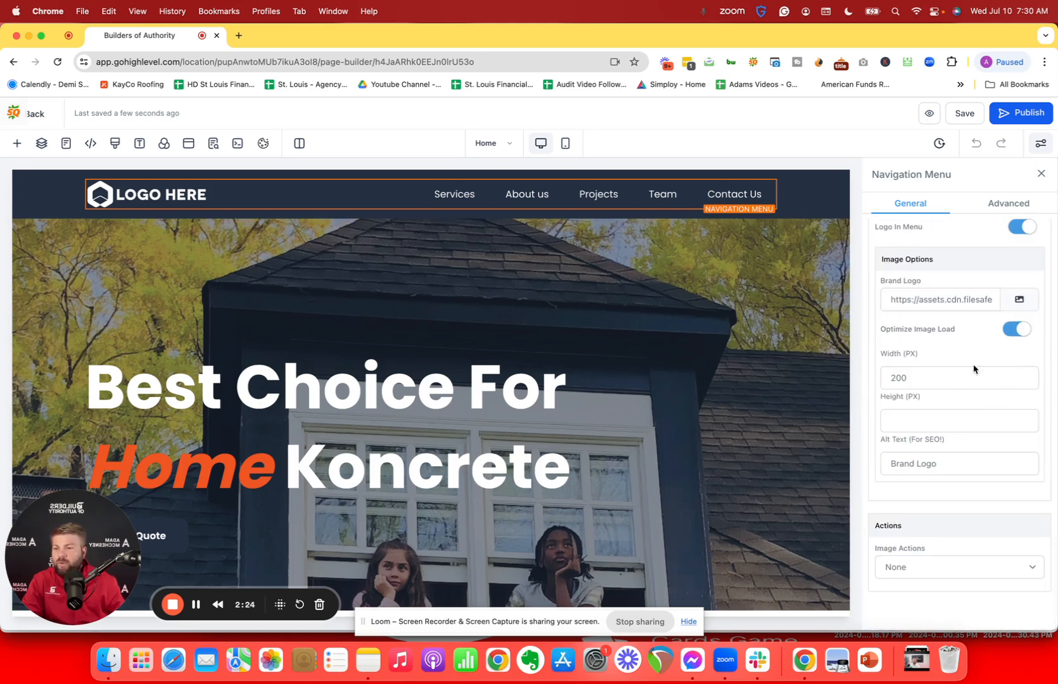
- Browse the media storage for a brand logo for the navigation menu and close it without choosing an image
{"action": "left_click", "coordinate": [1019, 299]}
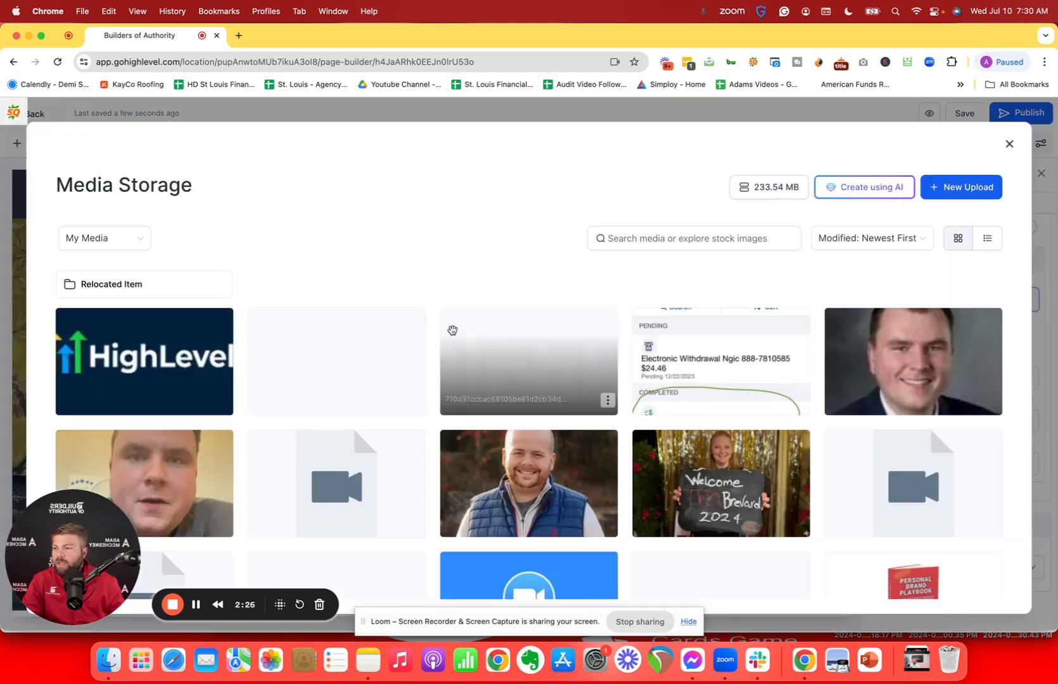
{"action": "scroll", "coordinate": [379, 369], "scroll_direction": "down", "scroll_amount": 3}
{"action": "scroll", "coordinate": [379, 369], "scroll_direction": "up", "scroll_amount": 4}
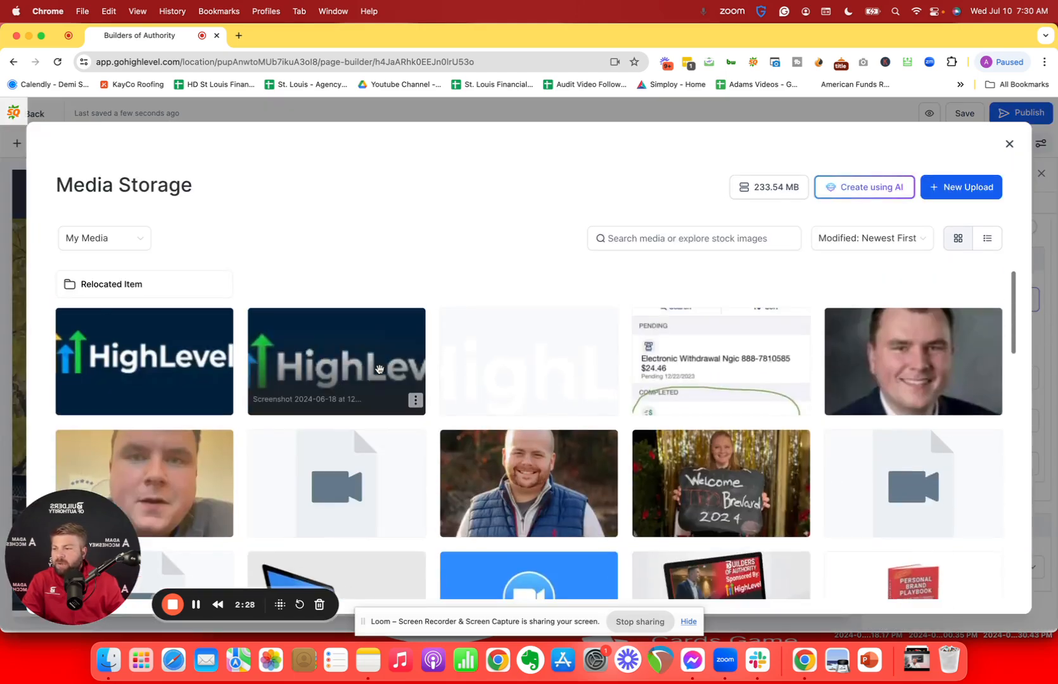
{"action": "scroll", "coordinate": [529, 337], "scroll_direction": "down", "scroll_amount": 10}
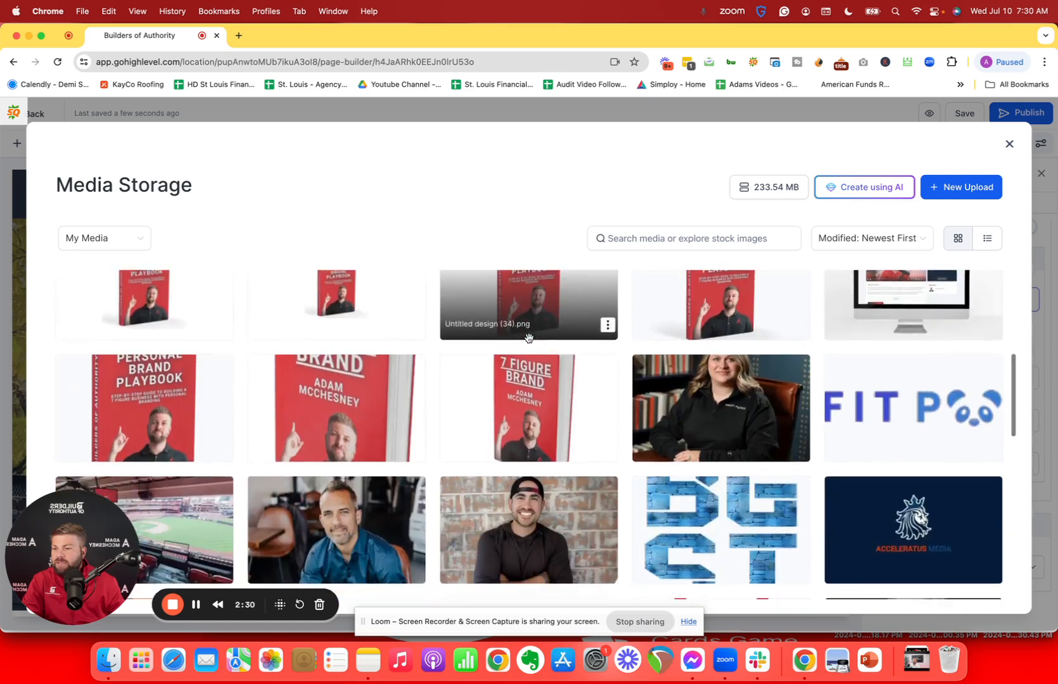
{"action": "scroll", "coordinate": [529, 338], "scroll_direction": "down", "scroll_amount": 3}
{"action": "left_click", "coordinate": [1009, 144]}
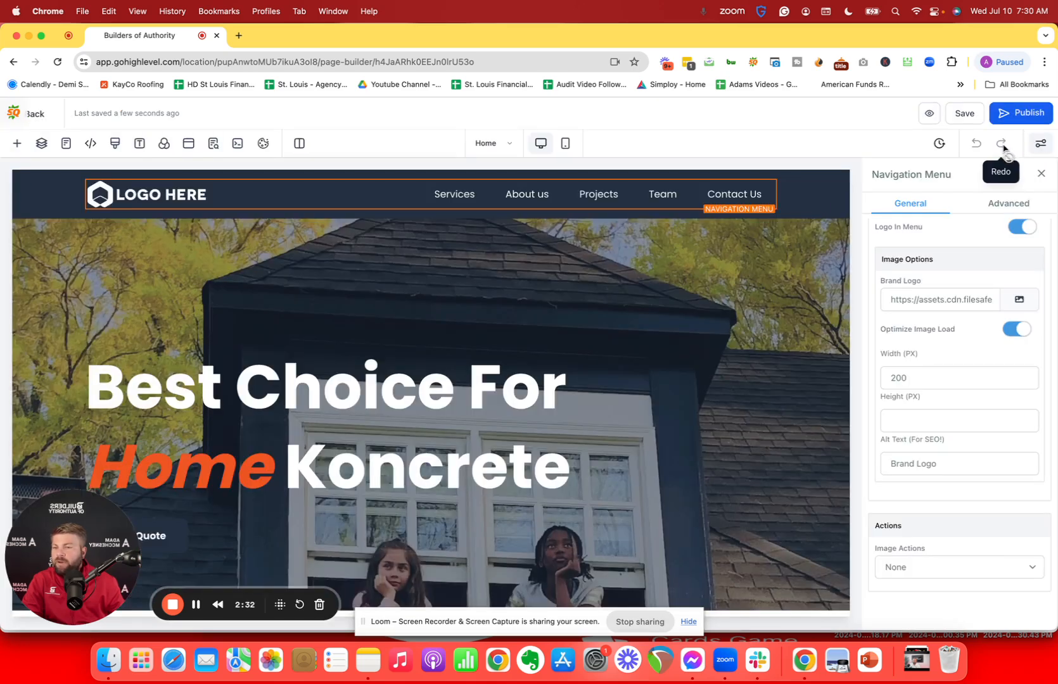
- Delete the letter "c" before the final "e" of "Choice" in the hero headline and retype it
{"action": "left_click", "coordinate": [415, 380]}
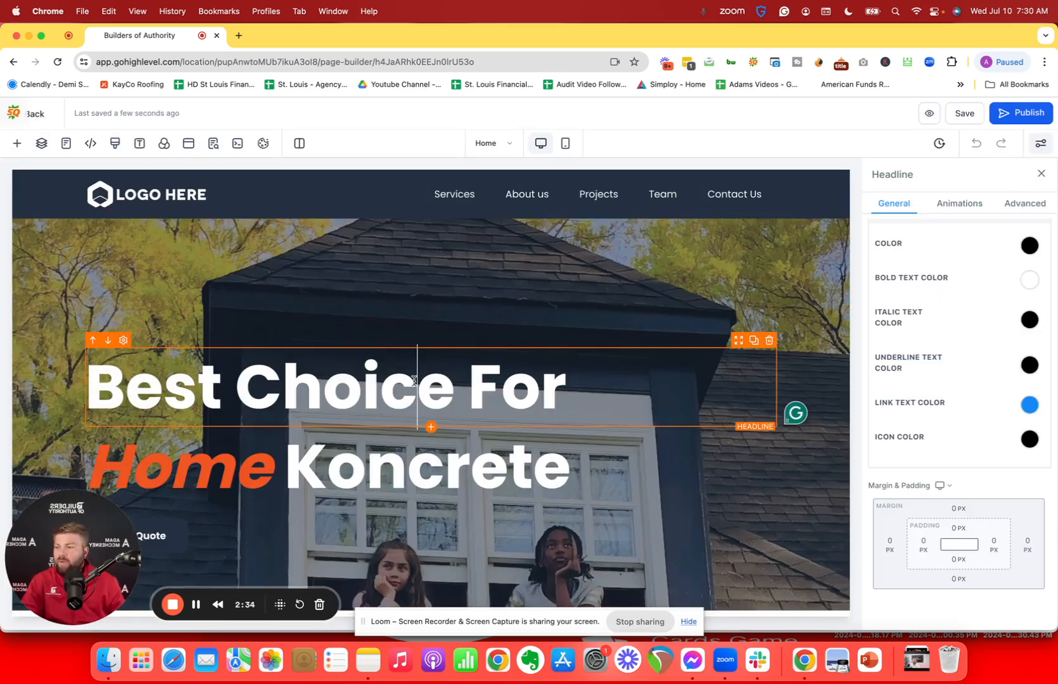
{"action": "key", "text": "BackSpace"}
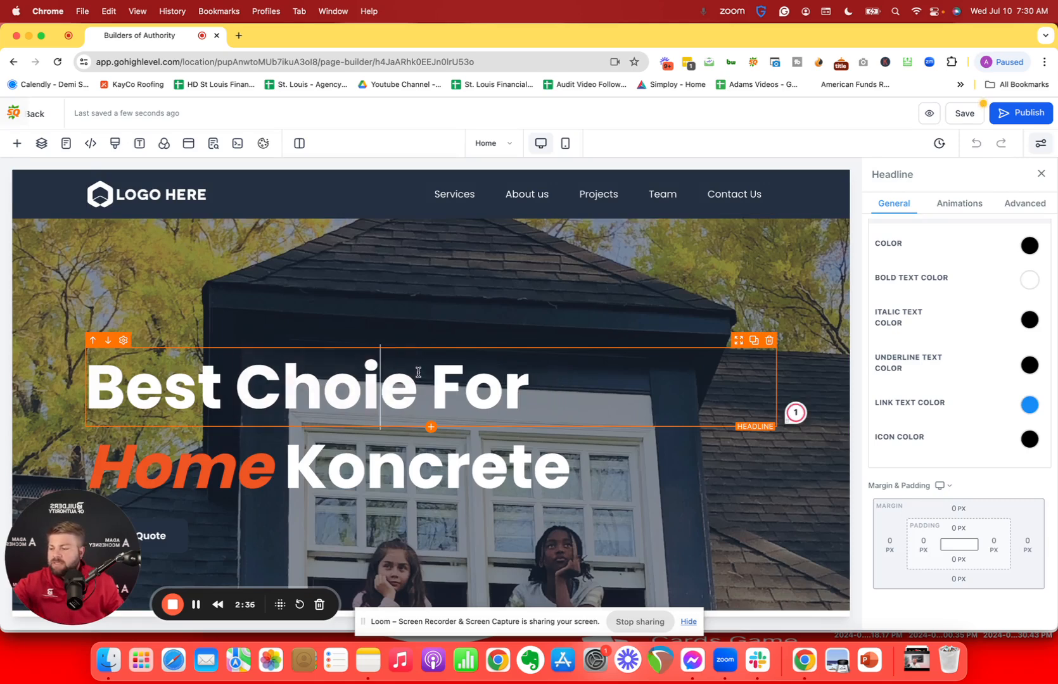
{"action": "type", "text": "c"}
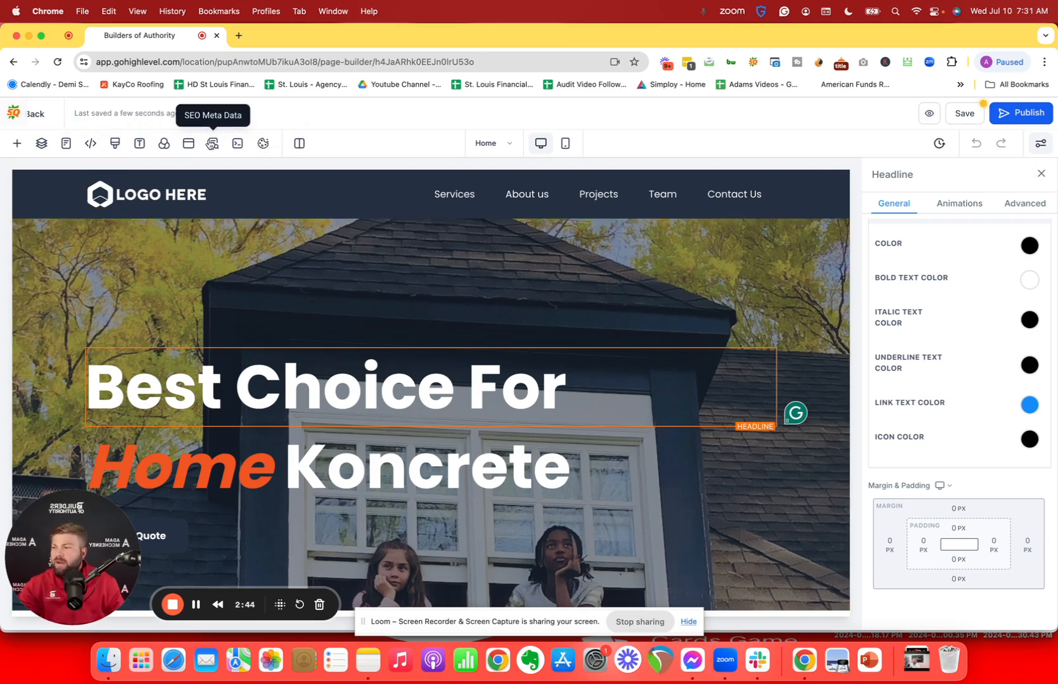
- View the page's SEO Meta Data settings and close them
{"action": "left_click", "coordinate": [212, 144]}
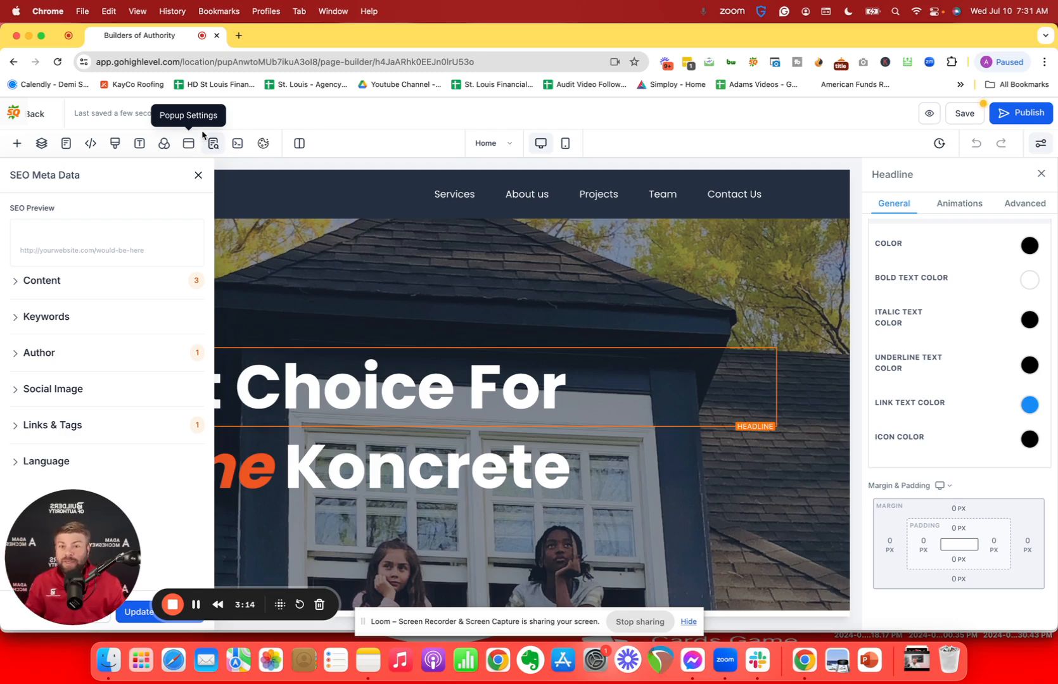
{"action": "left_click", "coordinate": [199, 176]}
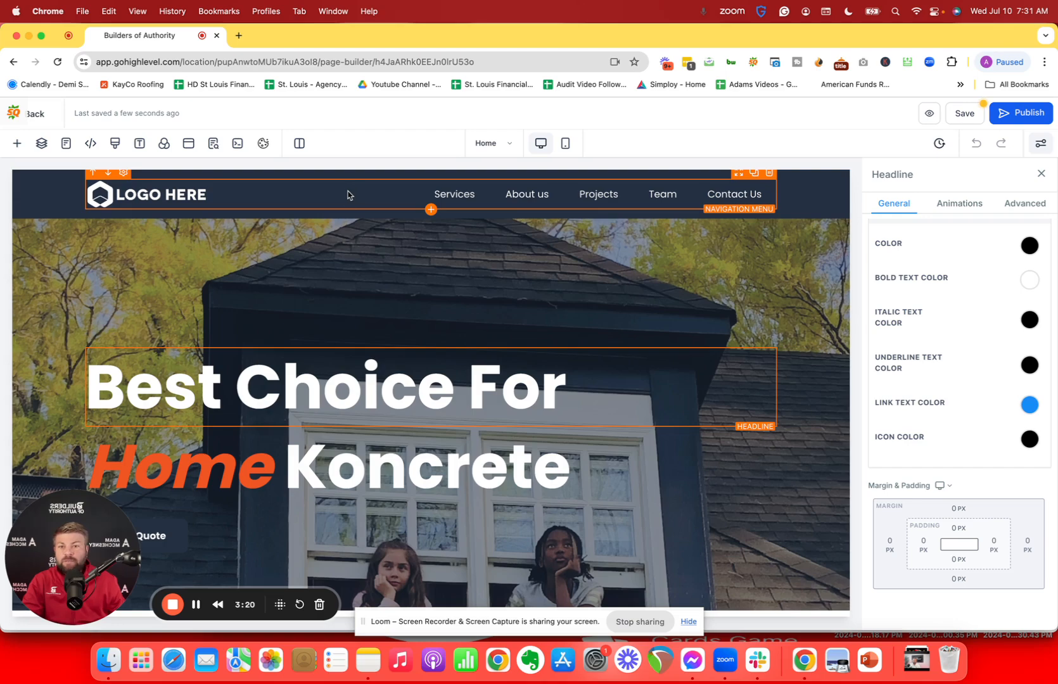
- Review the home page's sections from the hero headline down to Our Latest Project
{"action": "scroll", "coordinate": [250, 322], "scroll_direction": "down", "scroll_amount": 3}
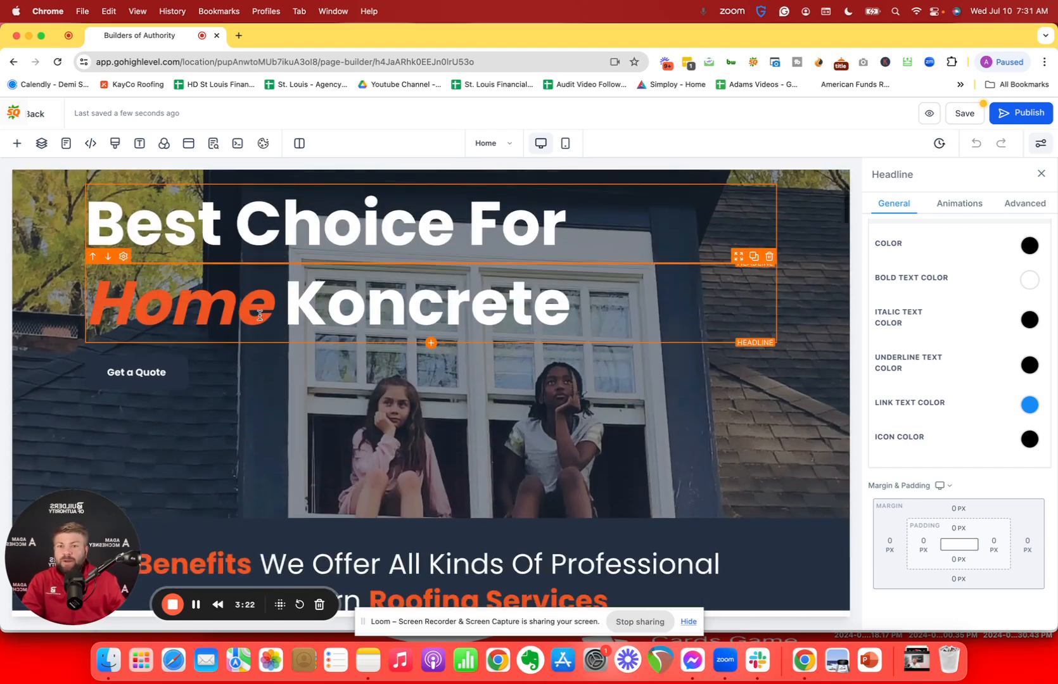
{"action": "scroll", "coordinate": [259, 317], "scroll_direction": "down", "scroll_amount": 5}
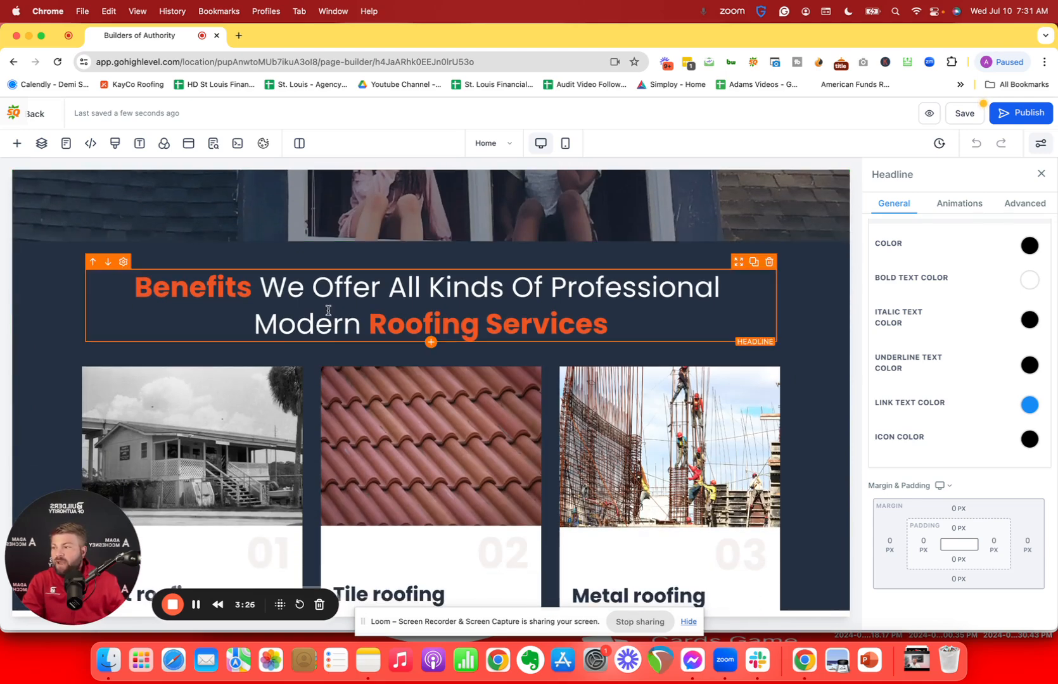
{"action": "scroll", "coordinate": [327, 311], "scroll_direction": "down", "scroll_amount": 12}
{"action": "scroll", "coordinate": [327, 314], "scroll_direction": "down", "scroll_amount": 9}
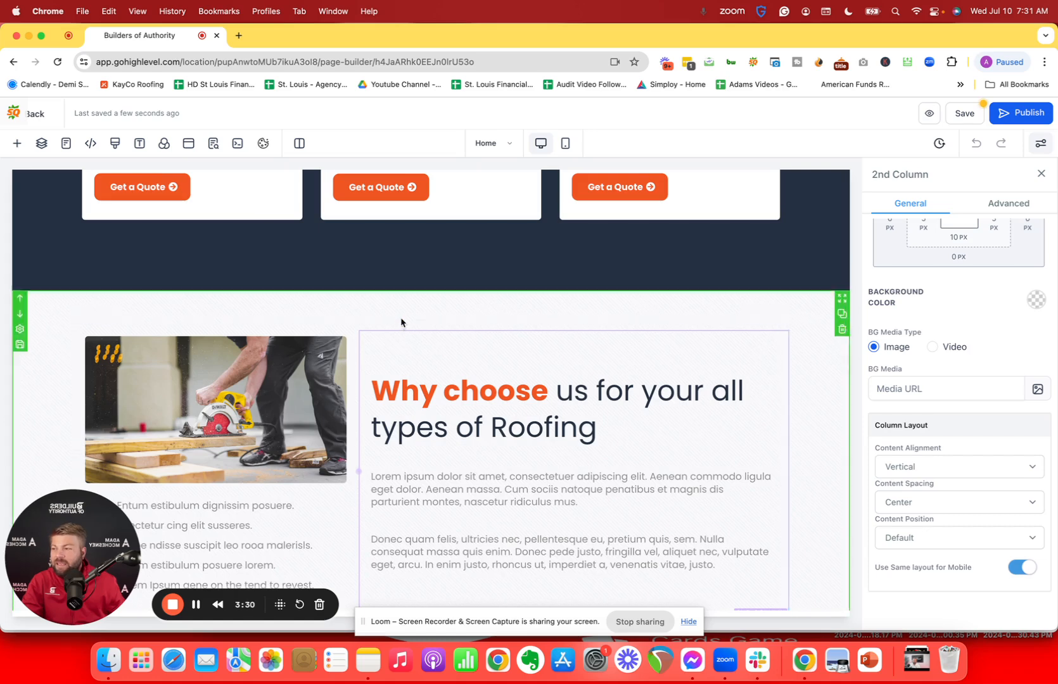
{"action": "left_click", "coordinate": [402, 313]}
{"action": "scroll", "coordinate": [400, 311], "scroll_direction": "down", "scroll_amount": 6}
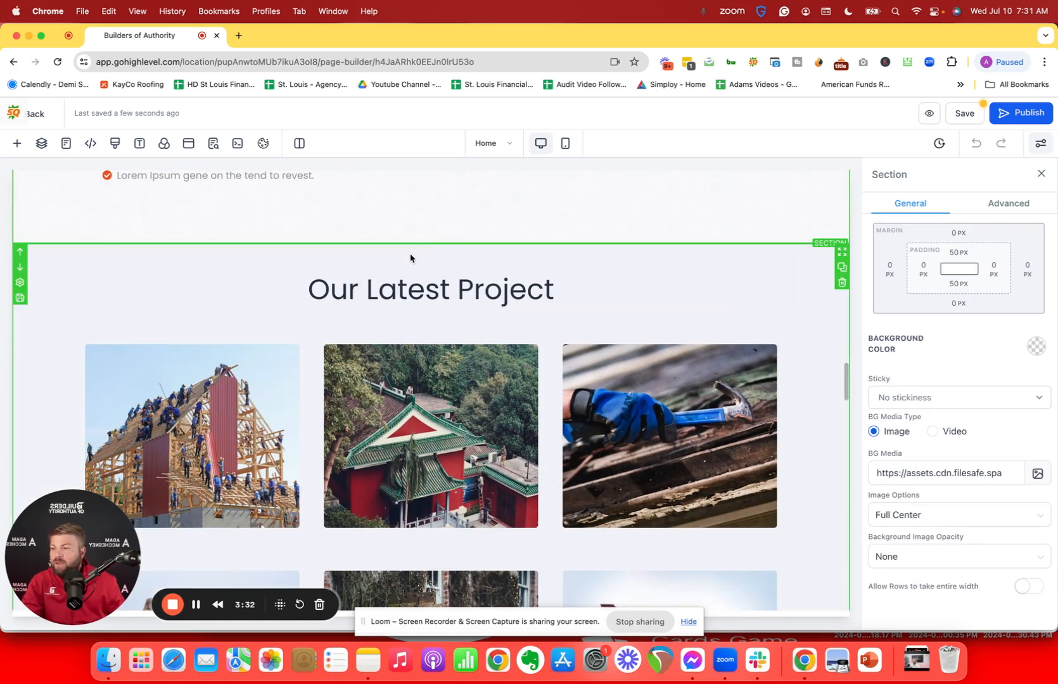
- Look through the content that can be added below the Why choose us section, including section templates, social media icons, elements, rows and global sections
{"action": "left_click", "coordinate": [431, 243]}
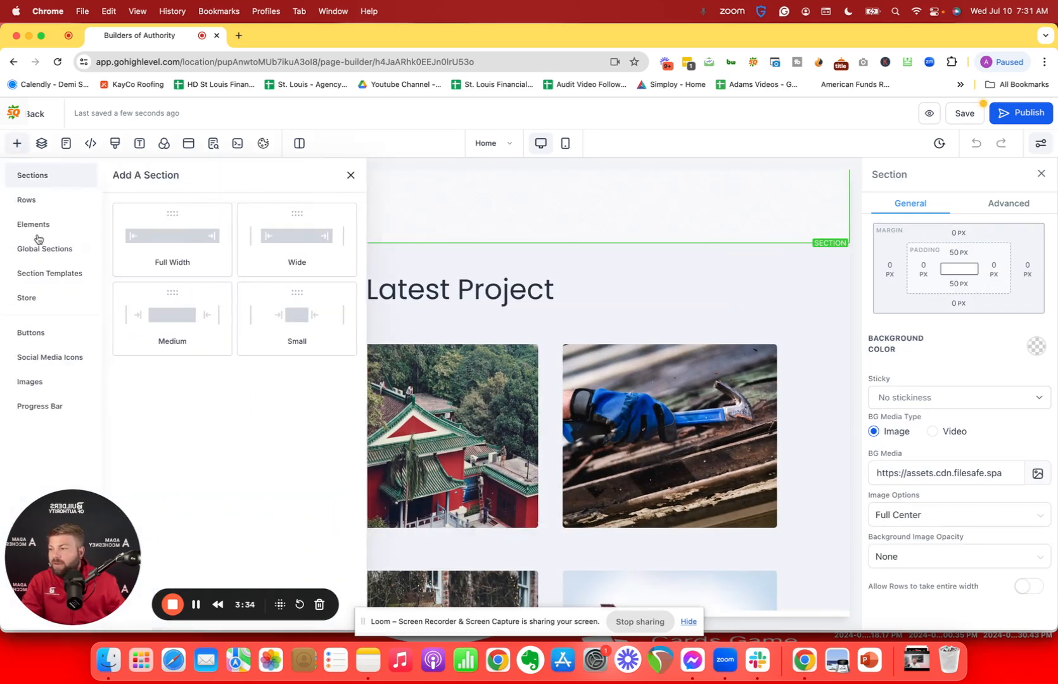
{"action": "left_click", "coordinate": [49, 274]}
{"action": "left_click", "coordinate": [57, 363]}
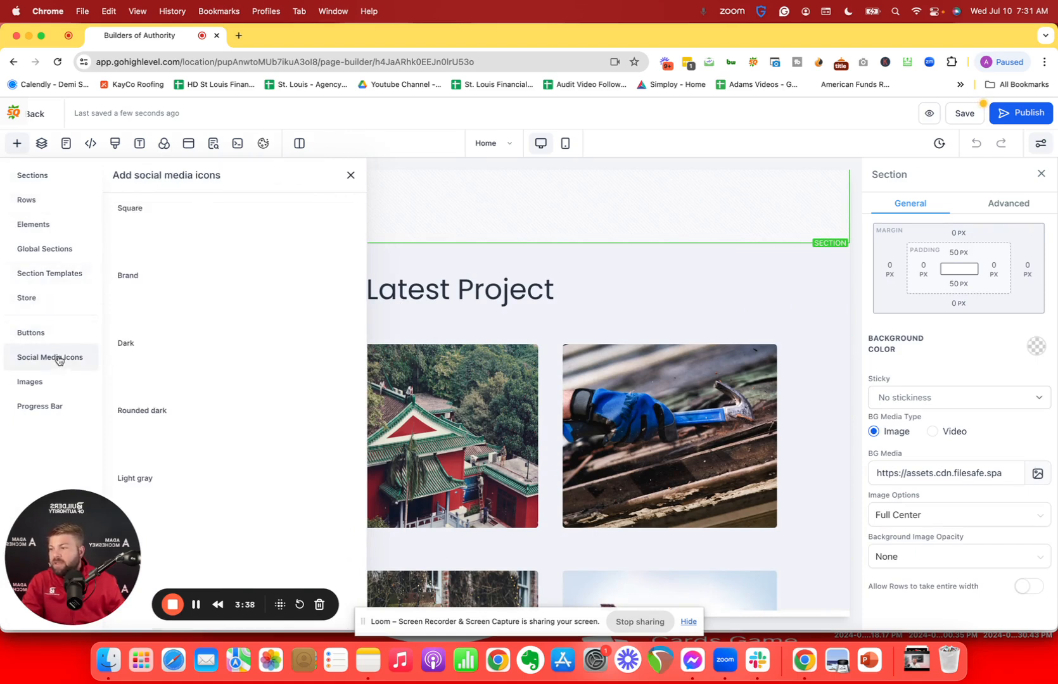
{"action": "left_click", "coordinate": [52, 225]}
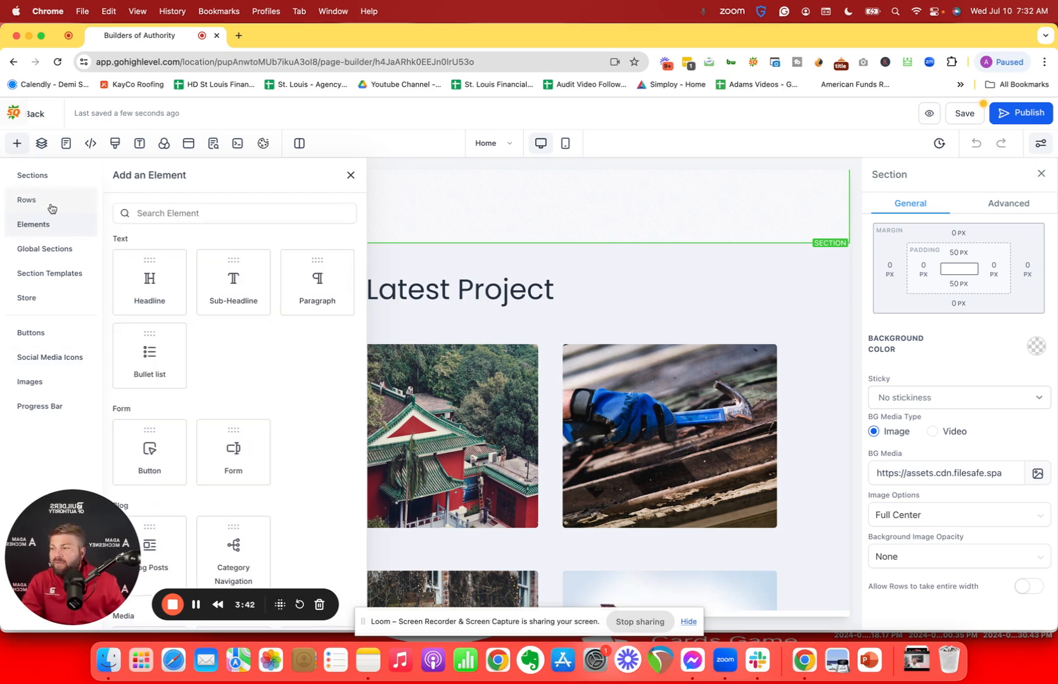
{"action": "left_click", "coordinate": [52, 209]}
{"action": "left_click", "coordinate": [40, 247]}
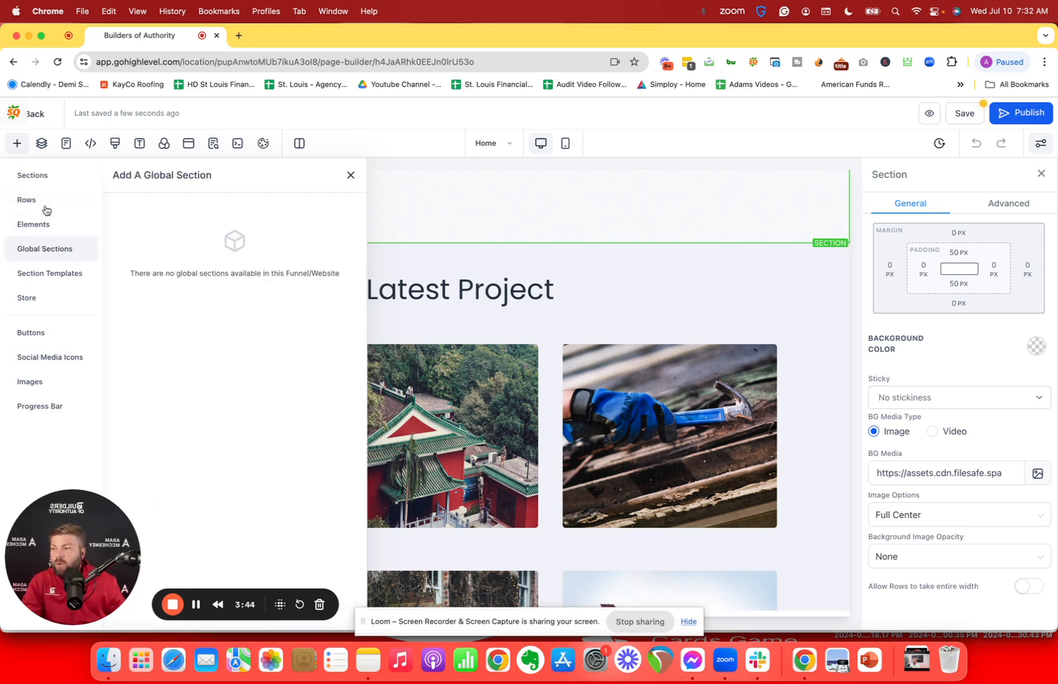
{"action": "left_click", "coordinate": [44, 176]}
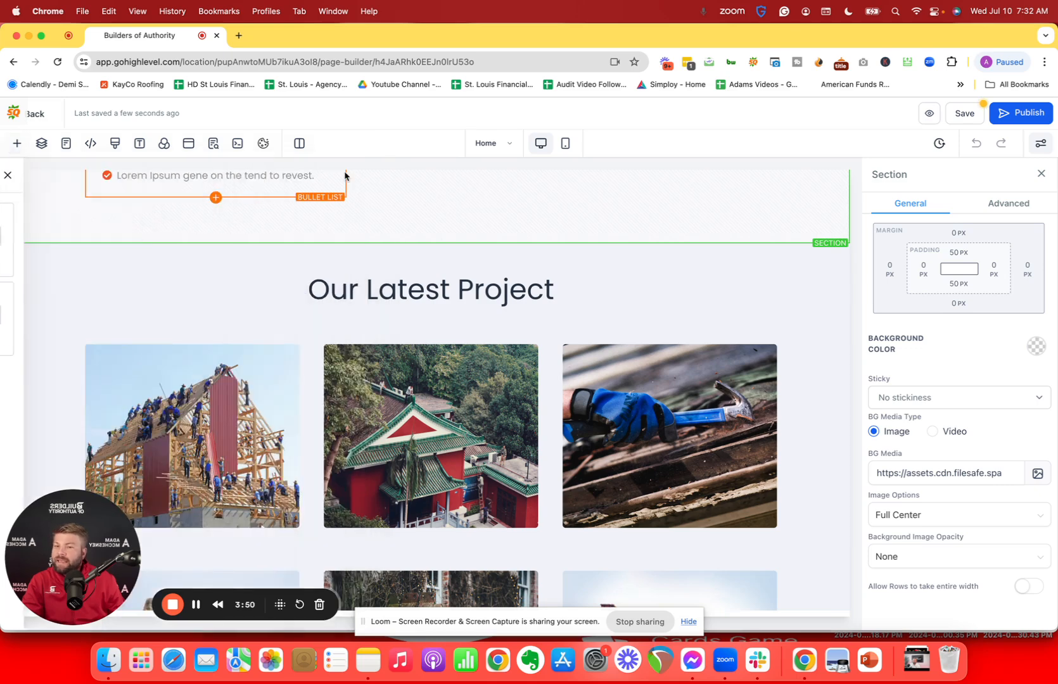
- Leave the content that can be added to the page and save the home page
{"action": "left_click", "coordinate": [349, 176]}
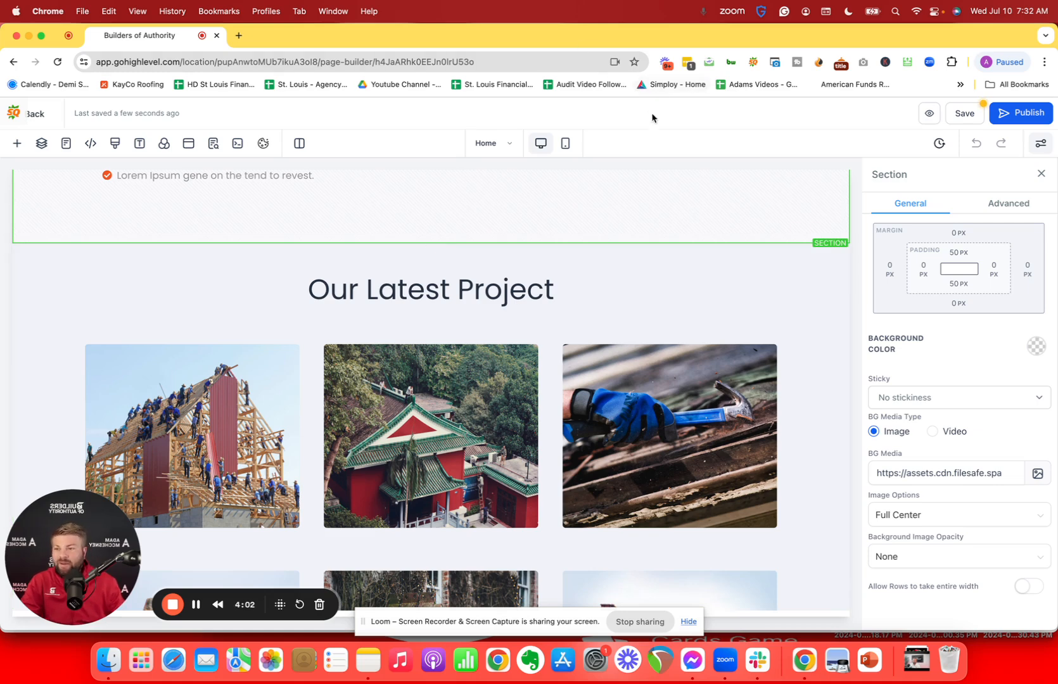
{"action": "left_click", "coordinate": [952, 121]}
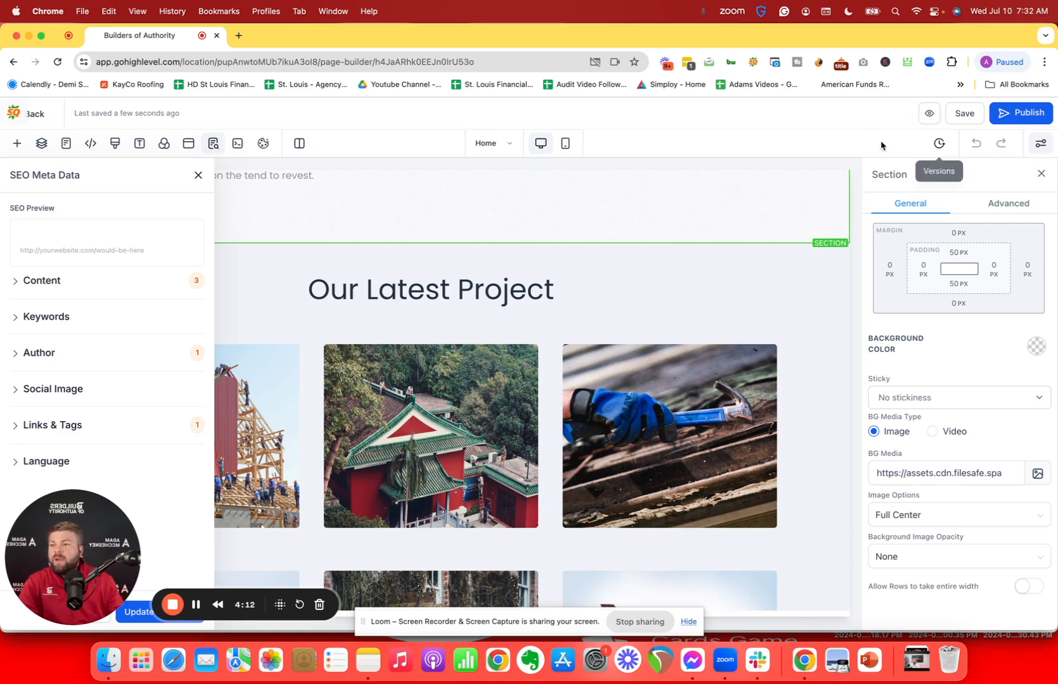
- Switch the home page to mobile mode and review its layout from the hero headline through the roofing service cards
{"action": "left_click", "coordinate": [566, 144]}
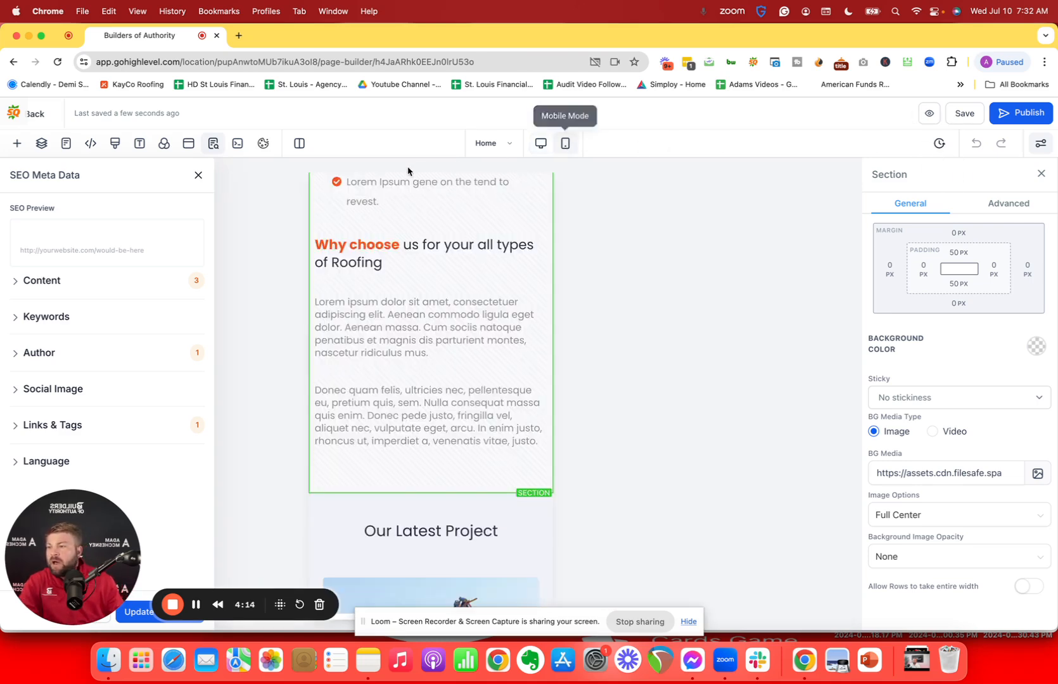
{"action": "scroll", "coordinate": [424, 243], "scroll_direction": "up", "scroll_amount": 3}
{"action": "scroll", "coordinate": [424, 243], "scroll_direction": "up", "scroll_amount": 20}
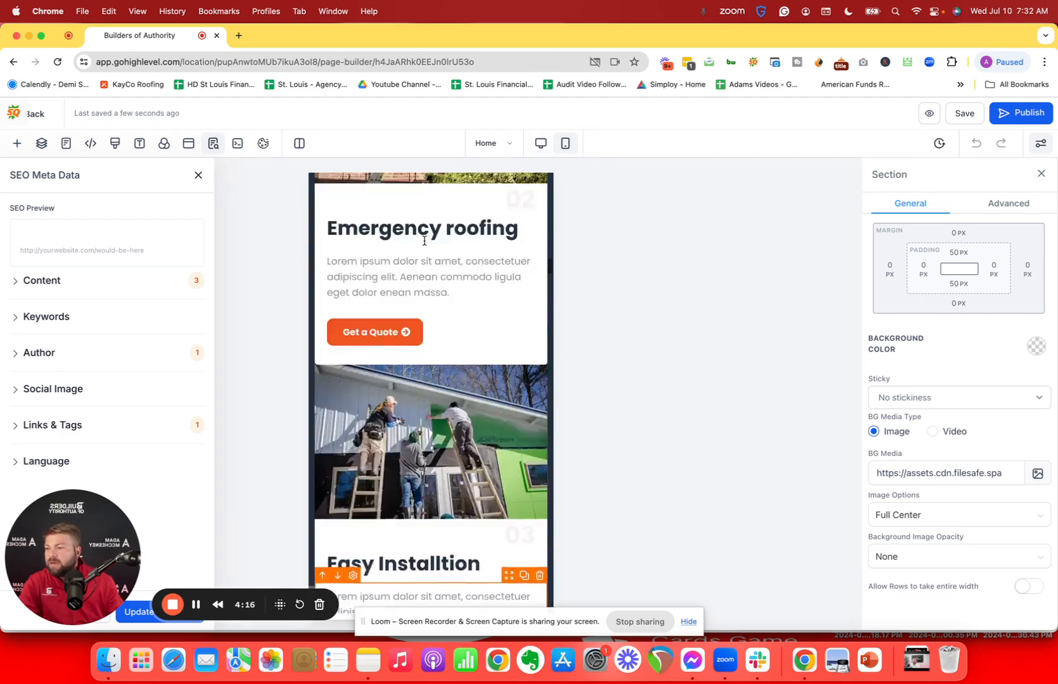
{"action": "scroll", "coordinate": [423, 241], "scroll_direction": "up", "scroll_amount": 15}
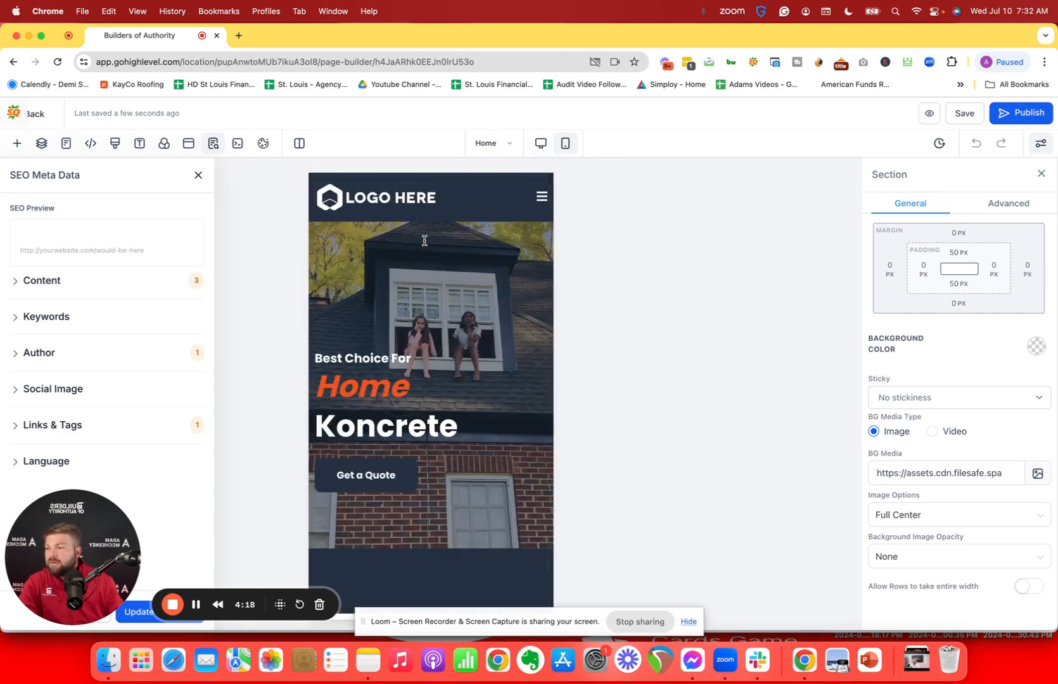
{"action": "scroll", "coordinate": [424, 241], "scroll_direction": "down", "scroll_amount": 3}
{"action": "scroll", "coordinate": [424, 241], "scroll_direction": "down", "scroll_amount": 20}
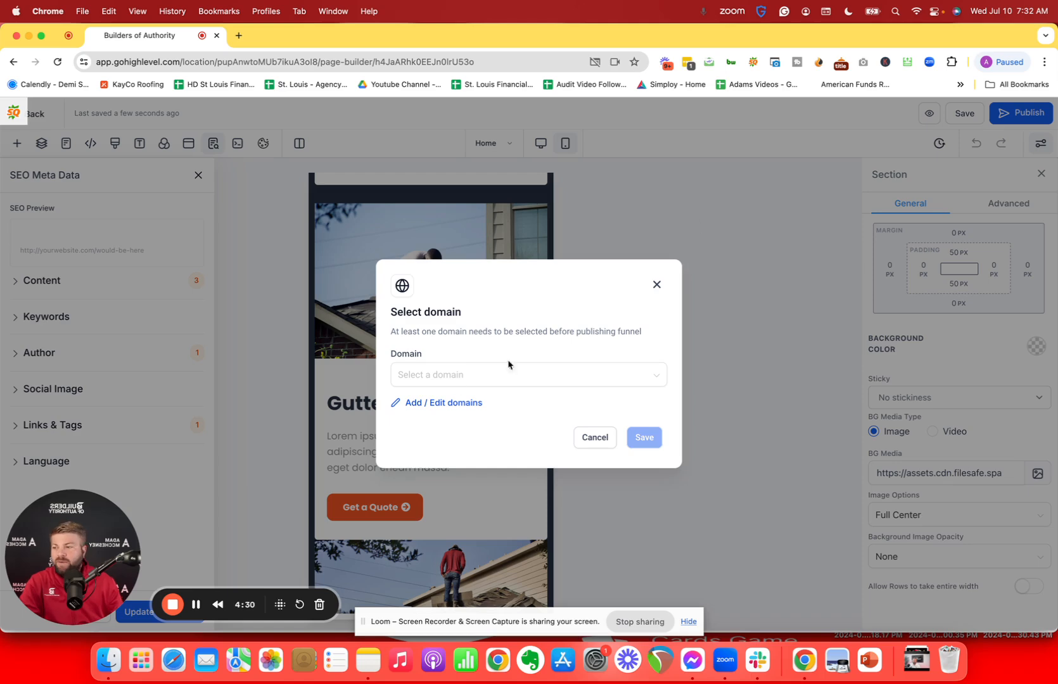
- Dismiss the domain selection for publishing without choosing a domain
{"action": "left_click", "coordinate": [658, 283]}
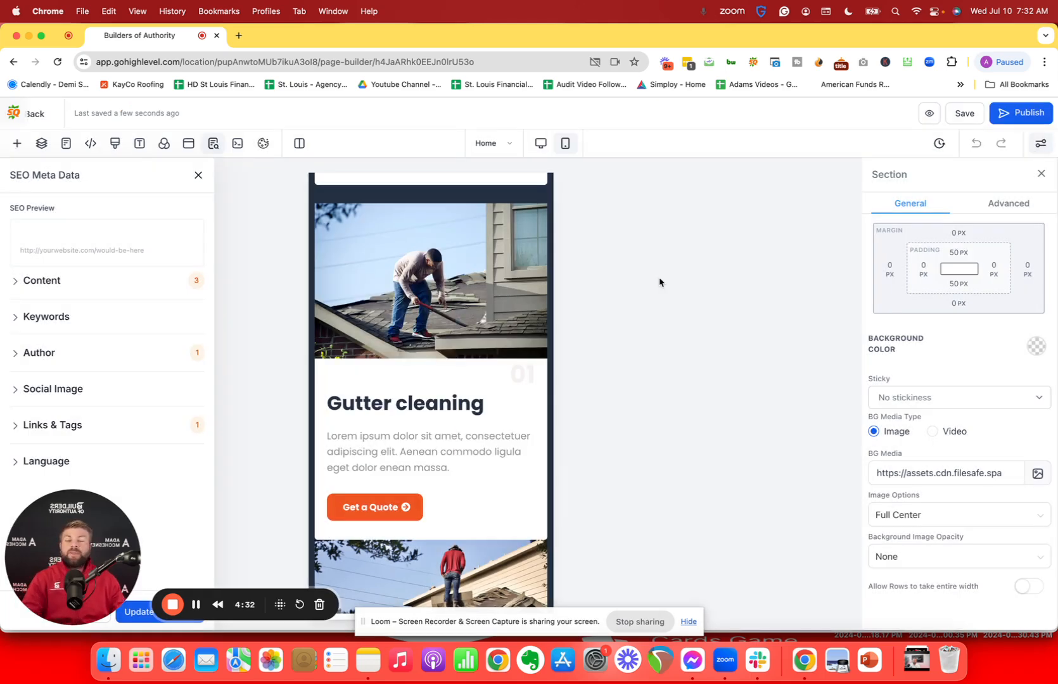